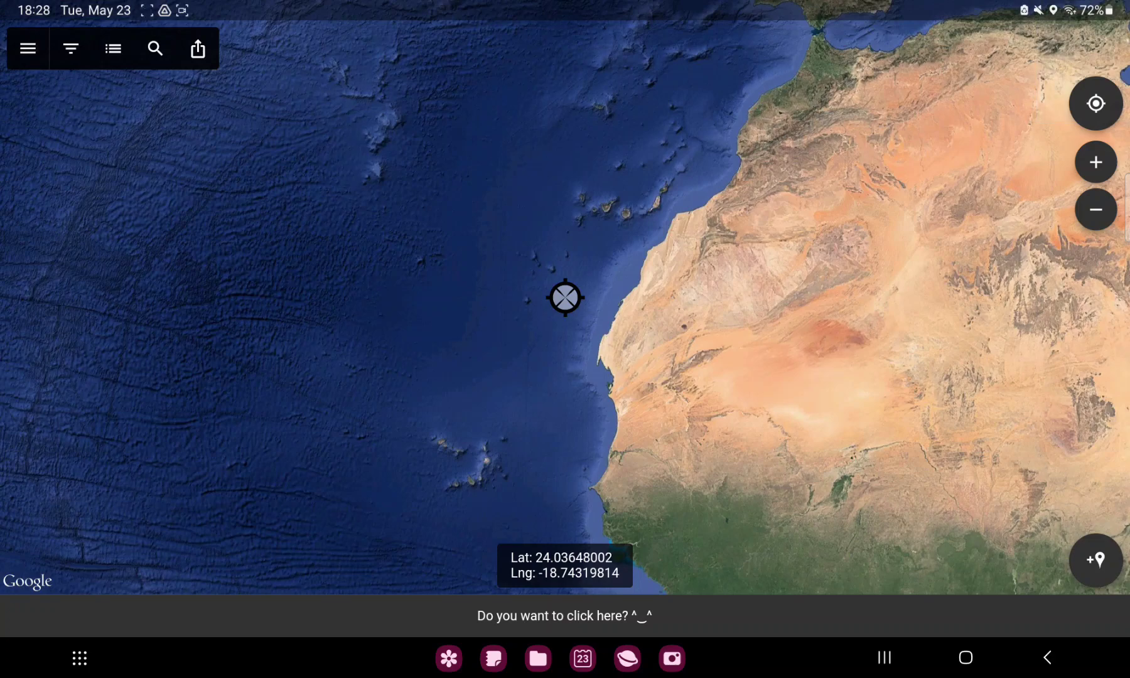
Step: Open Map Marker's main navigation menu from the top-left hamburger icon
left_click(28, 48)
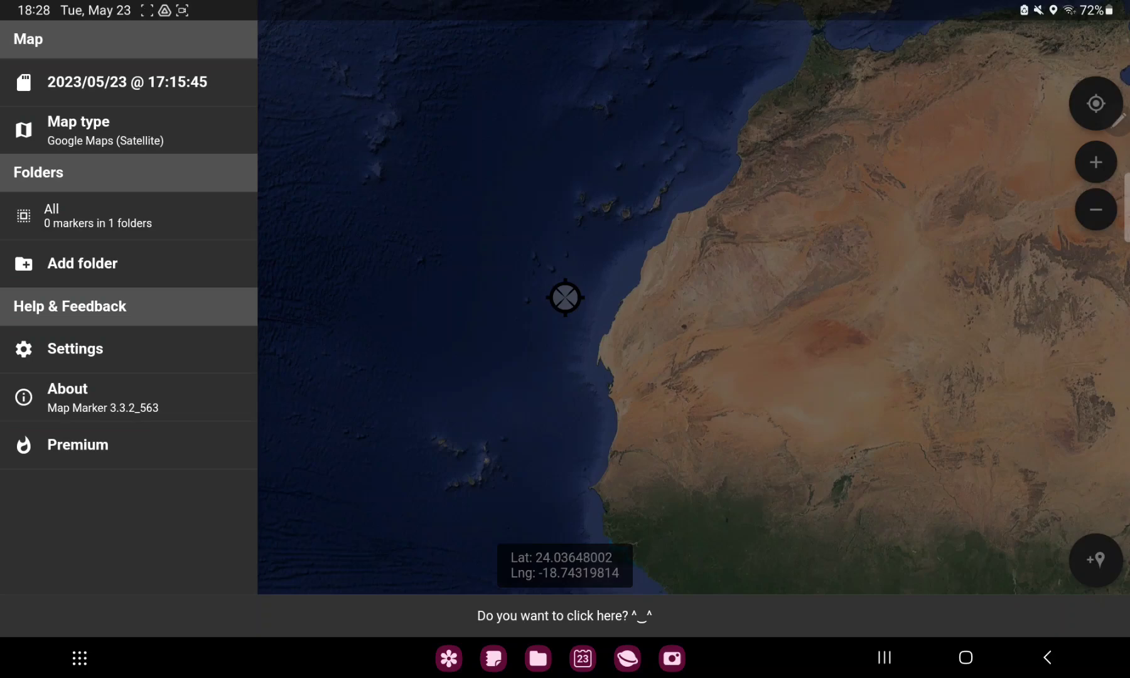
Step: Open Settings to show the display, actions, and language and units options
left_click(75, 348)
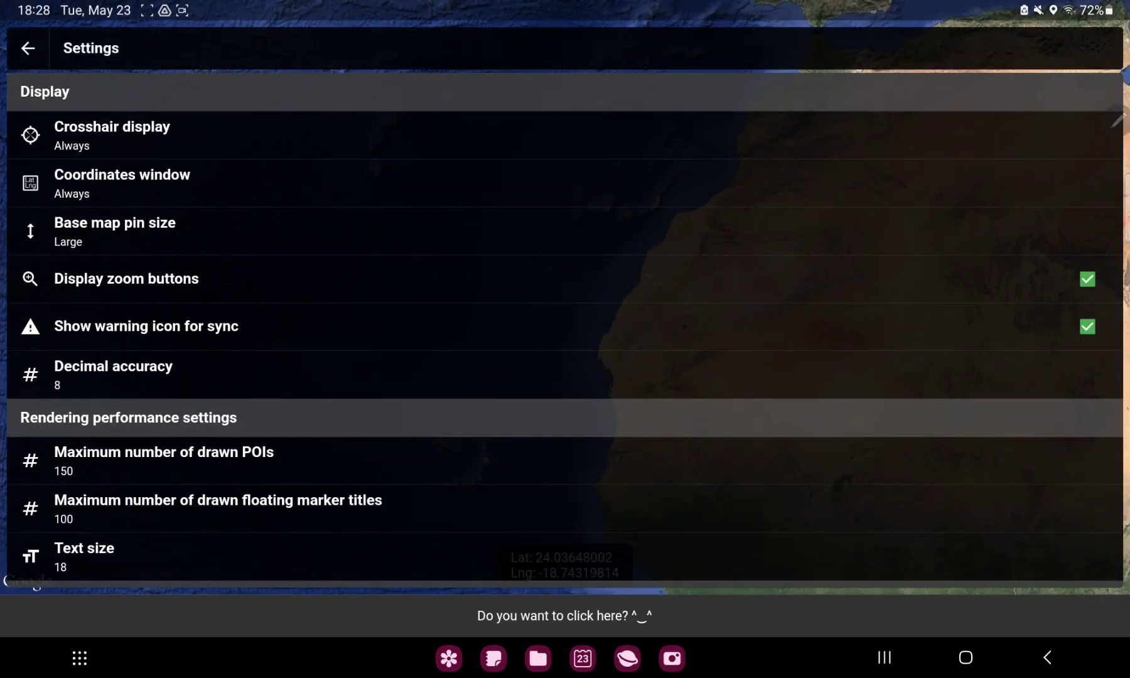
left_click_drag(502, 189, 601, 108)
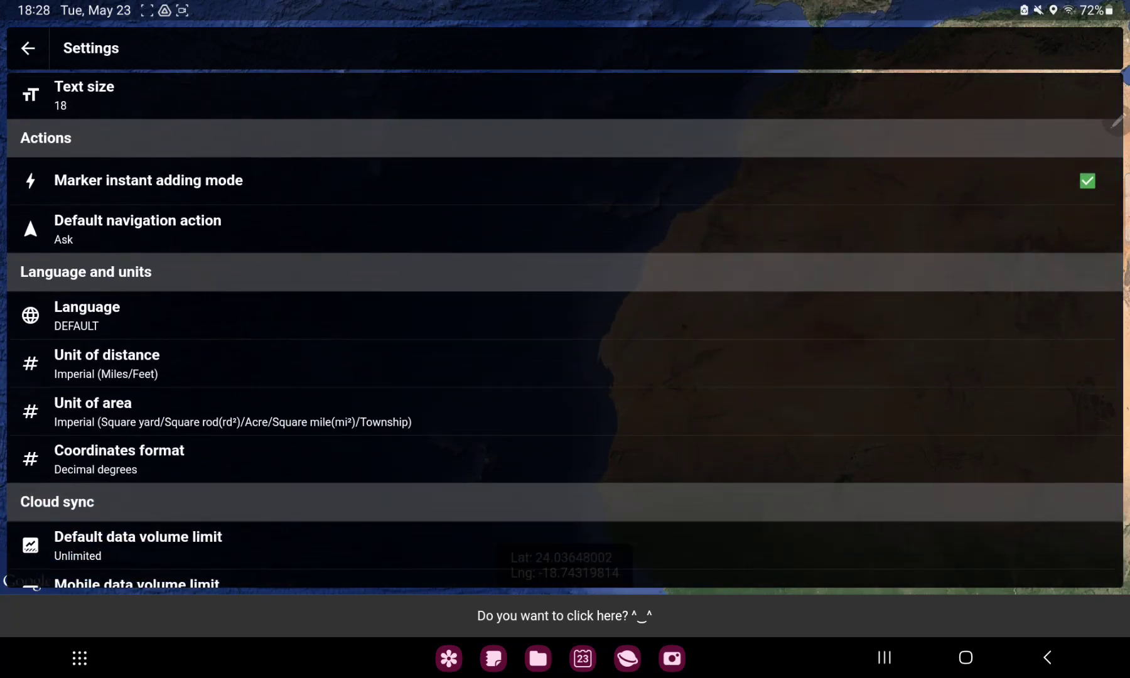
Step: Change Unit of distance to Metric (Kilometers/Meters)
left_click(201, 367)
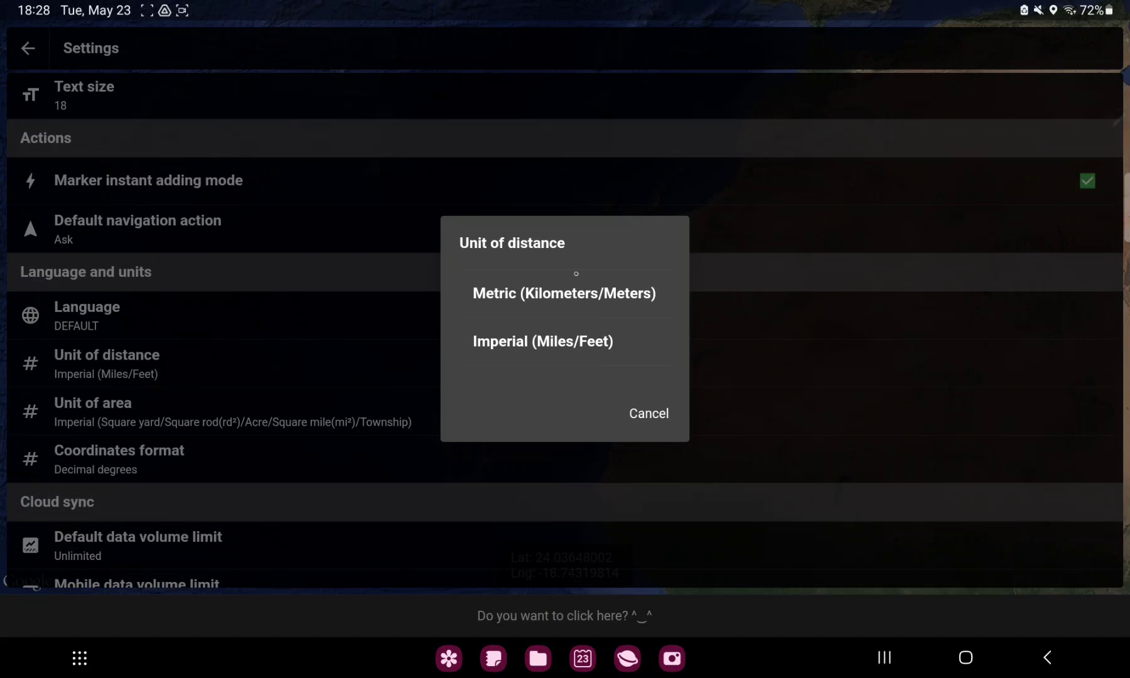
left_click(564, 293)
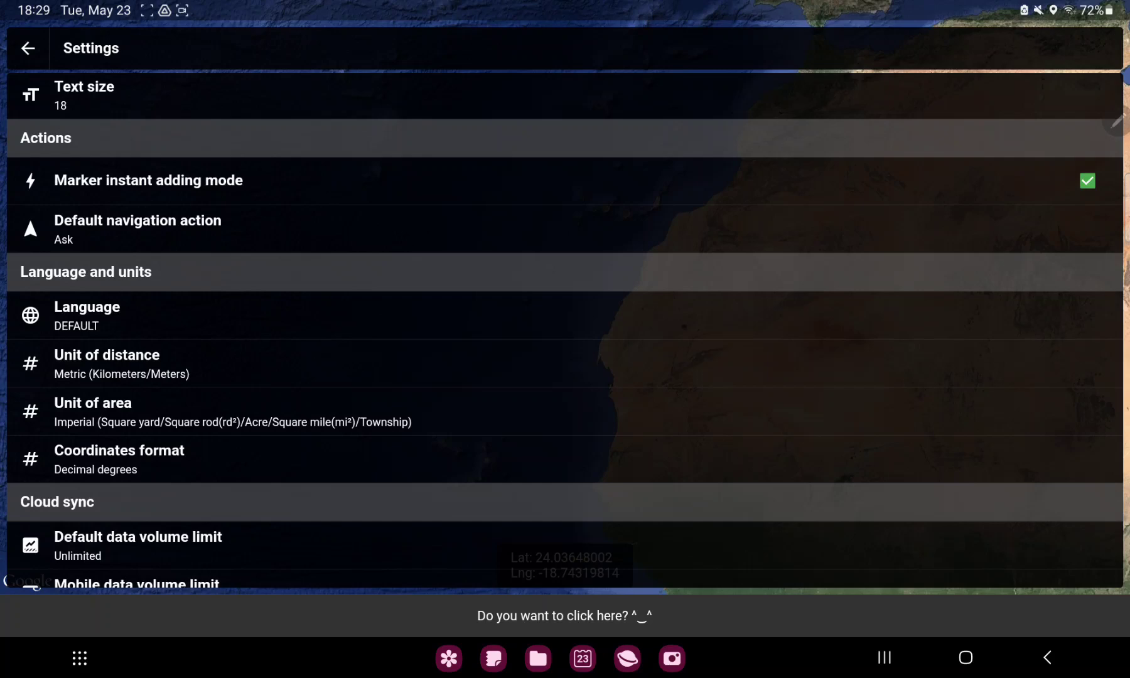